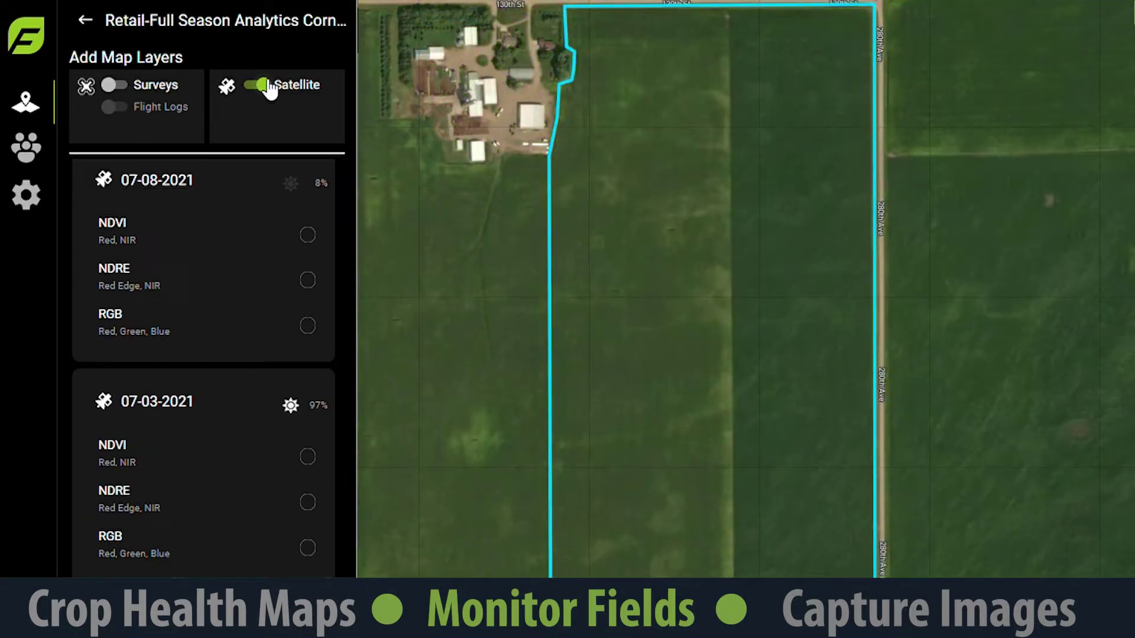
Compare the 07-08-2021 RGB with the 07-03-2021 NDVI, NDRE and RGB layers, keeping only 07-03-2021 NDVI on
left_click(308, 325)
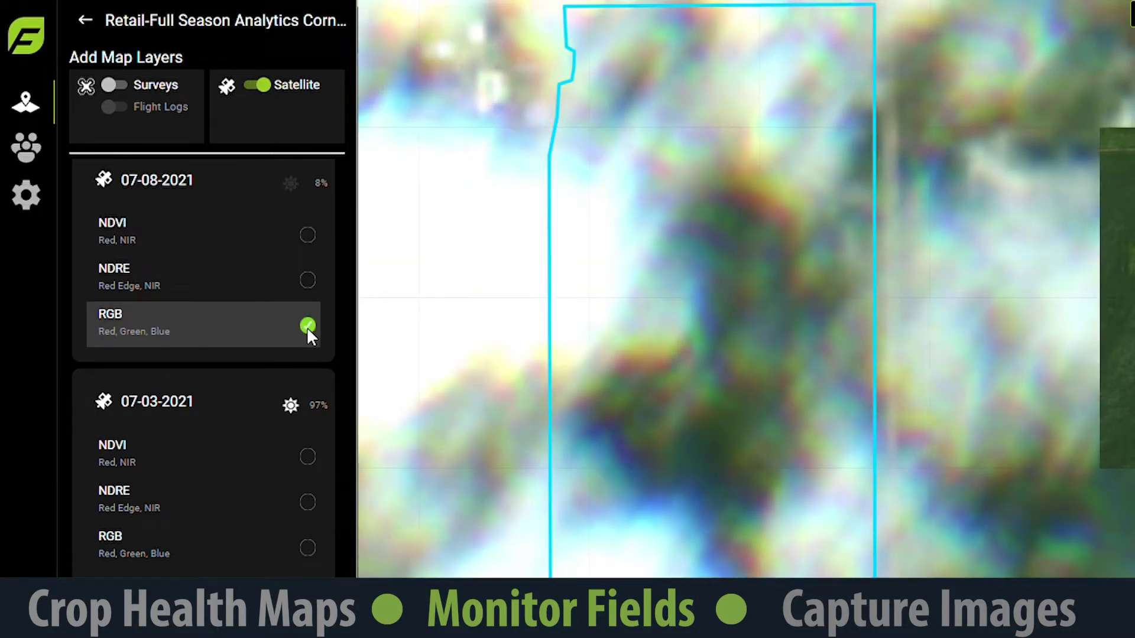
left_click(307, 457)
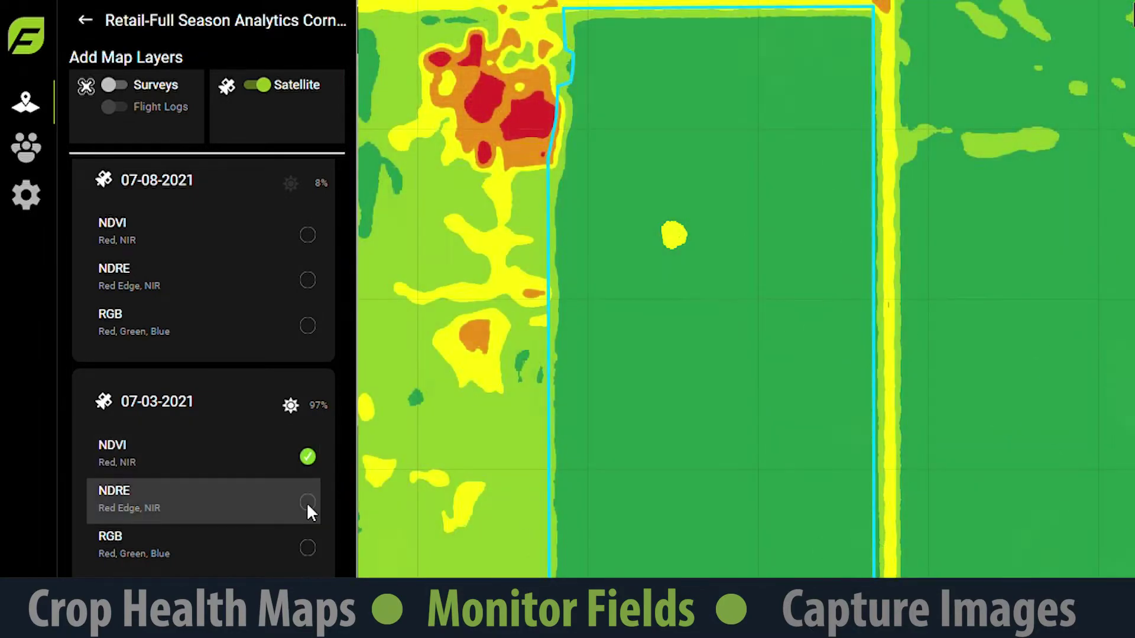
left_click(307, 502)
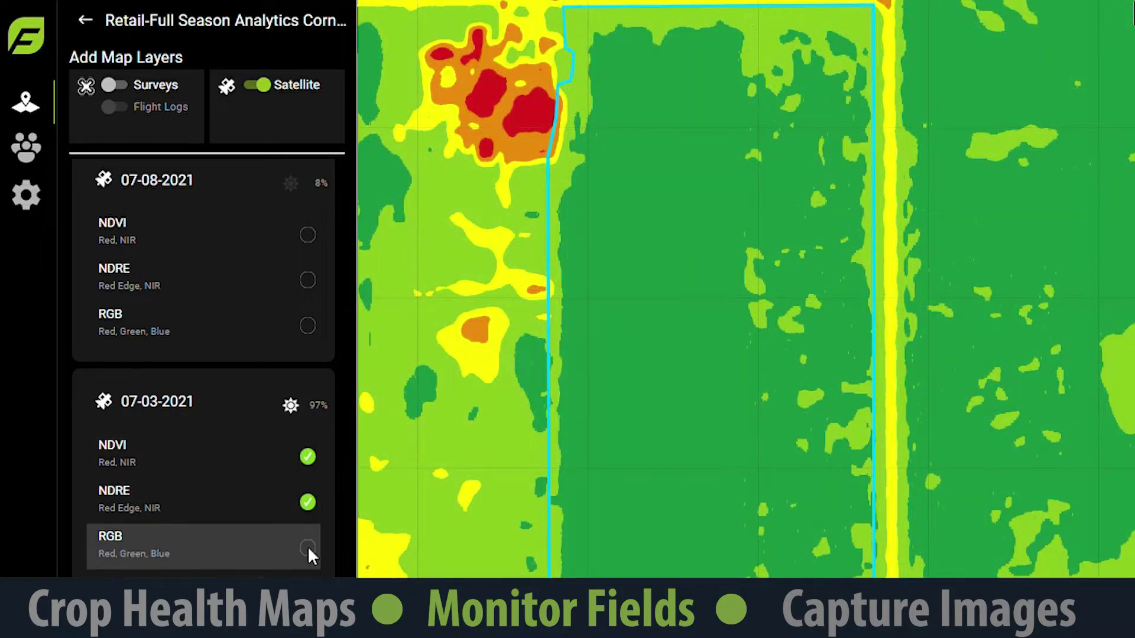
left_click(308, 547)
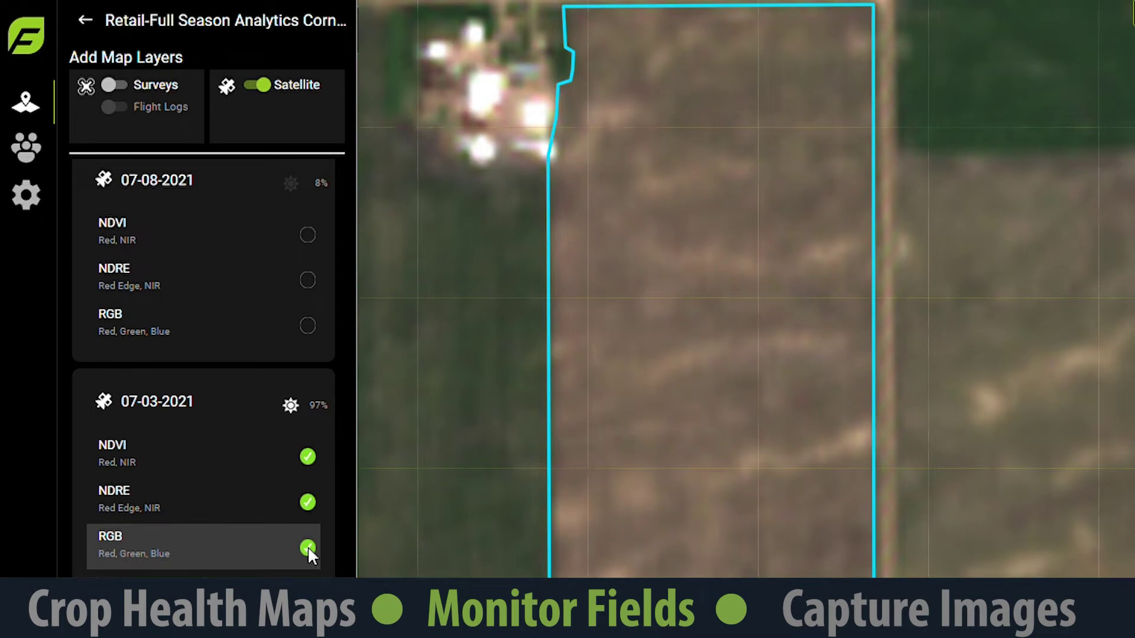
left_click(307, 546)
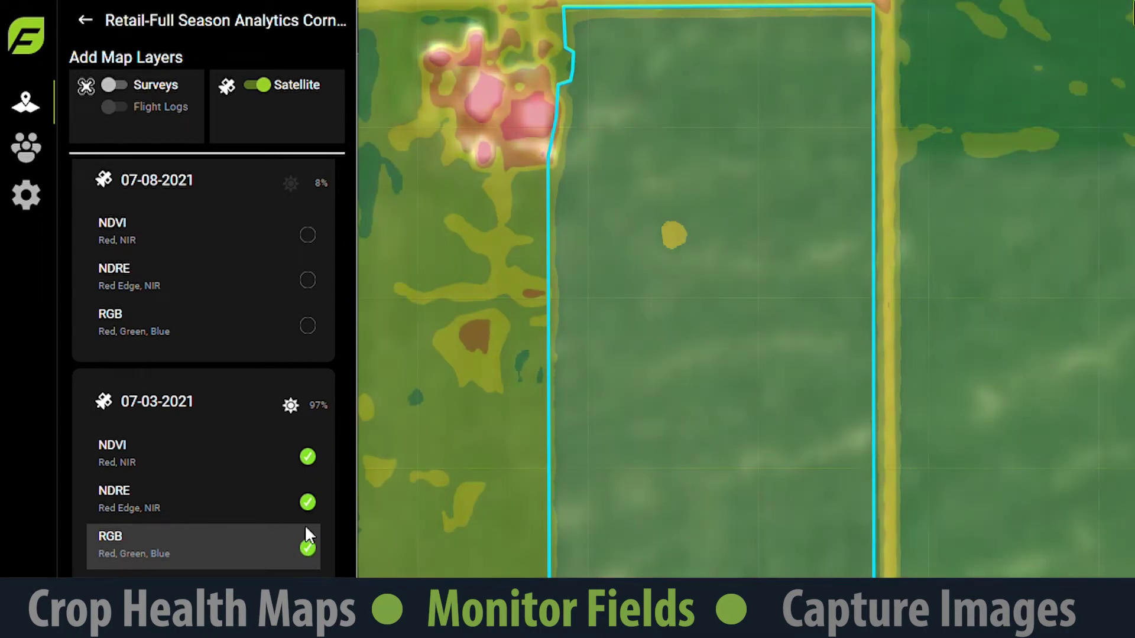
left_click(306, 502)
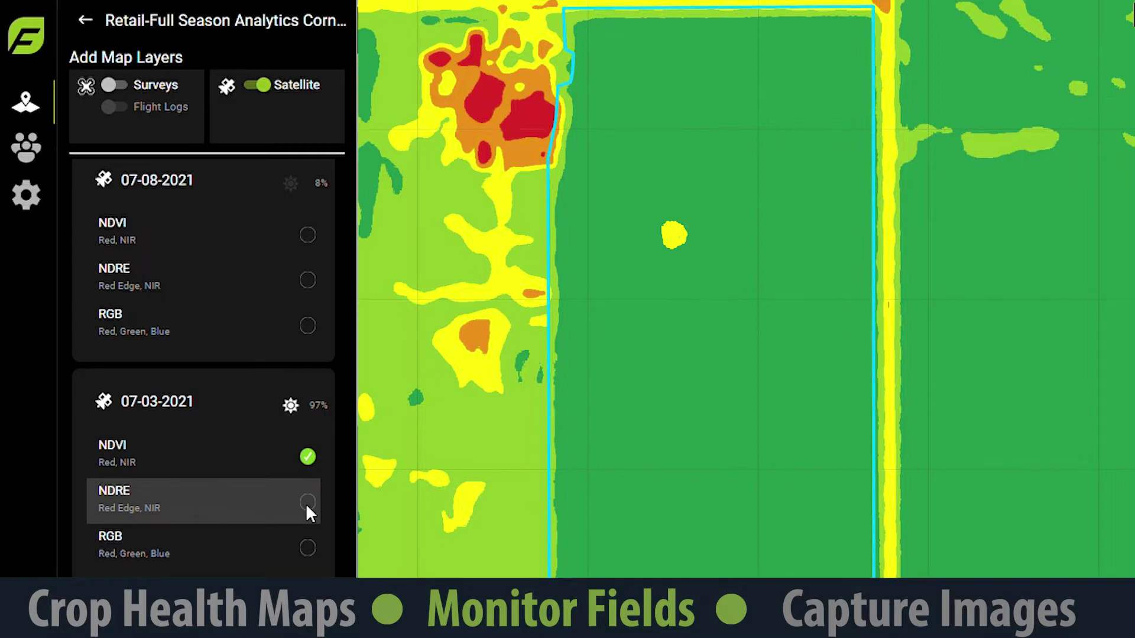
Switch on the second 07-03-2021 NDVI and both 06-28-2021 NDVI layers, then return to field details
scroll(306, 502, "down", 4)
left_click(307, 449)
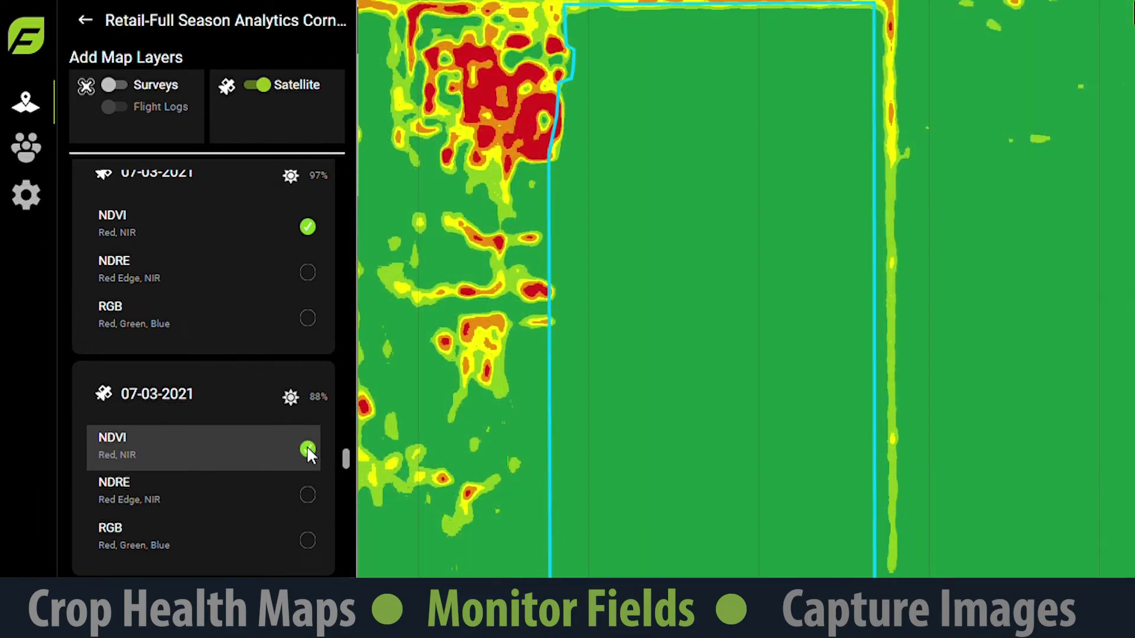
scroll(307, 450, "down", 2)
left_click(307, 548)
scroll(307, 523, "down", 1)
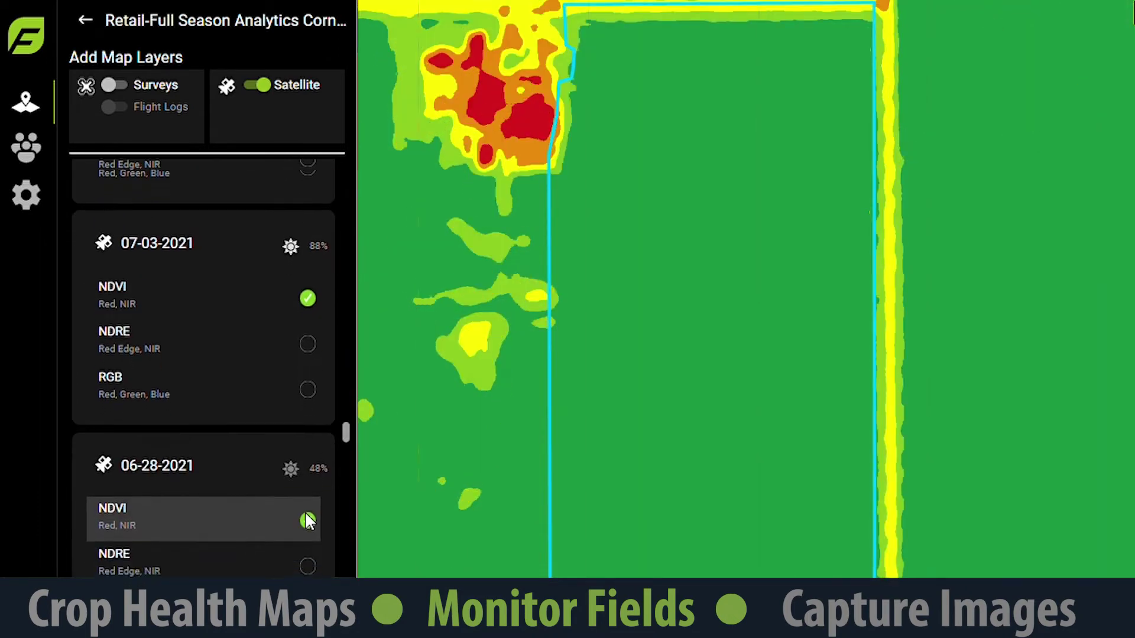
scroll(306, 523, "down", 3)
left_click(307, 554)
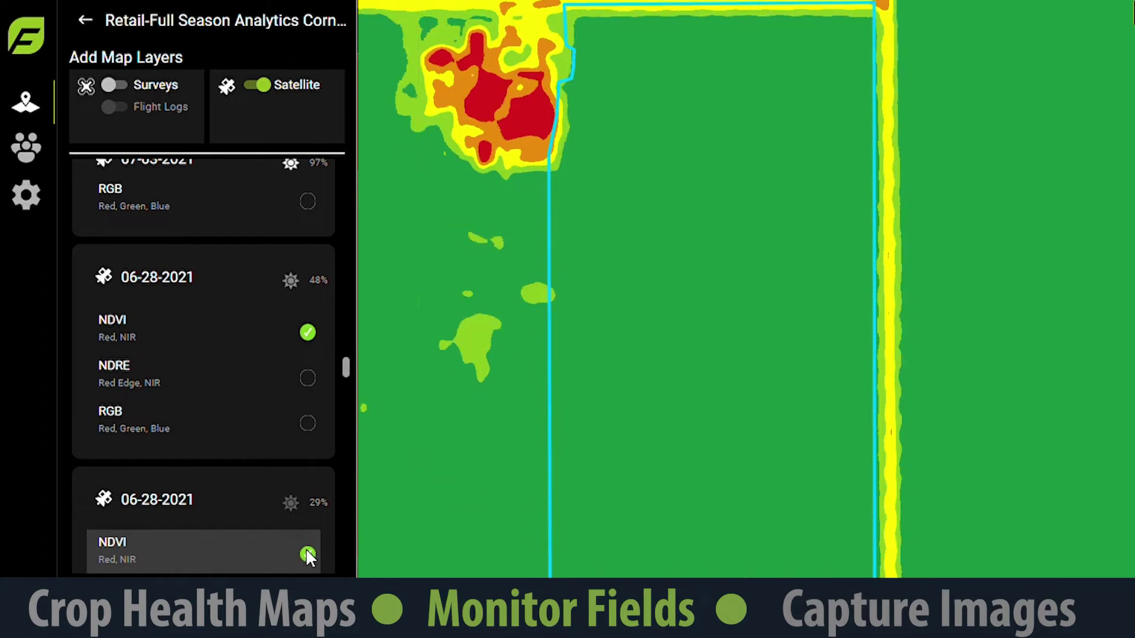
left_click(85, 20)
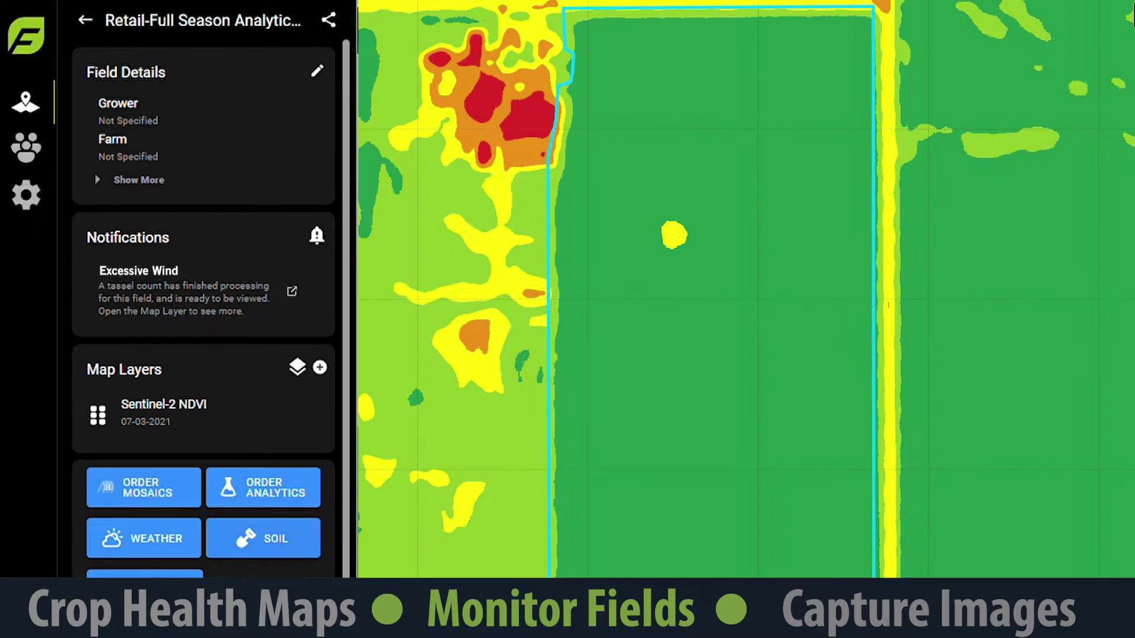
Show the greensnap zone outline on the map, return to the field overview, and create a report
scroll(313, 566, "down", 10)
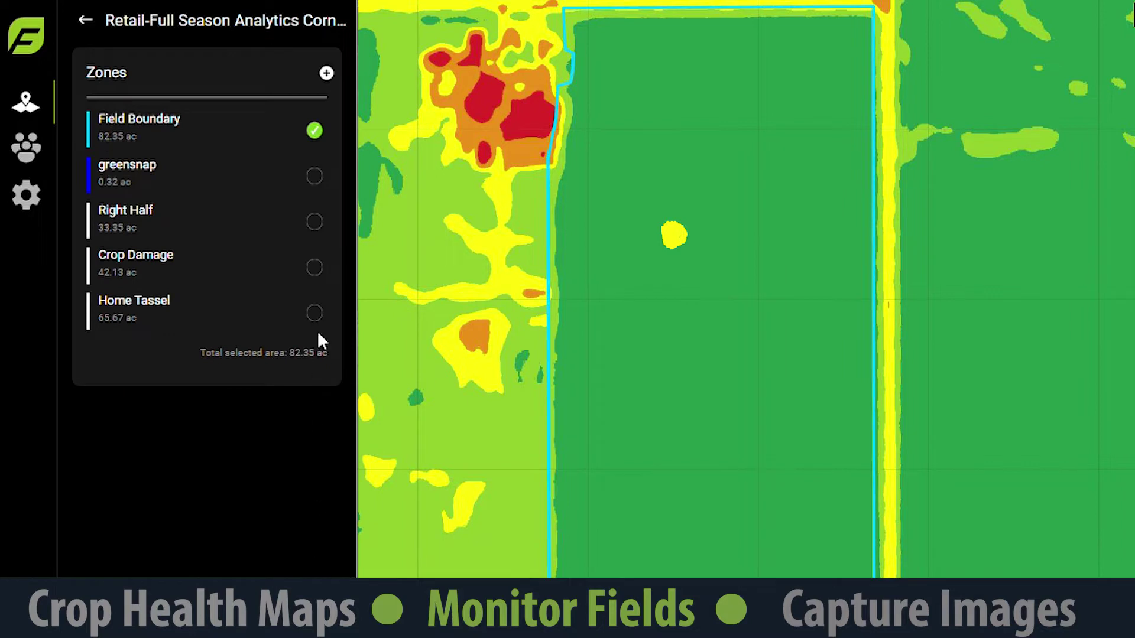
left_click(311, 177)
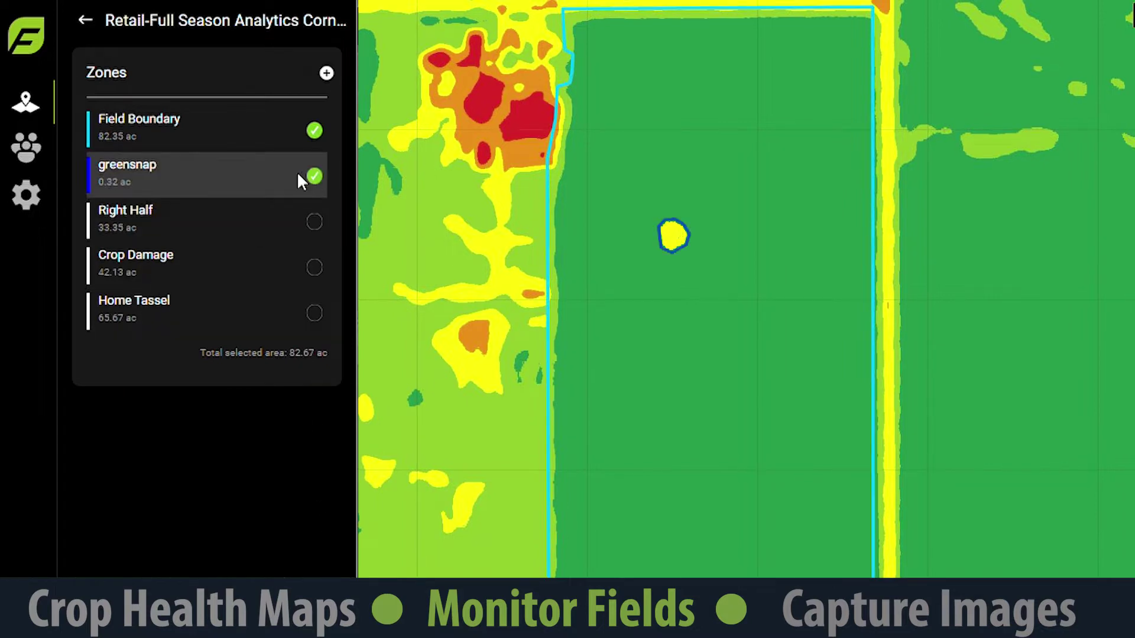
left_click(88, 22)
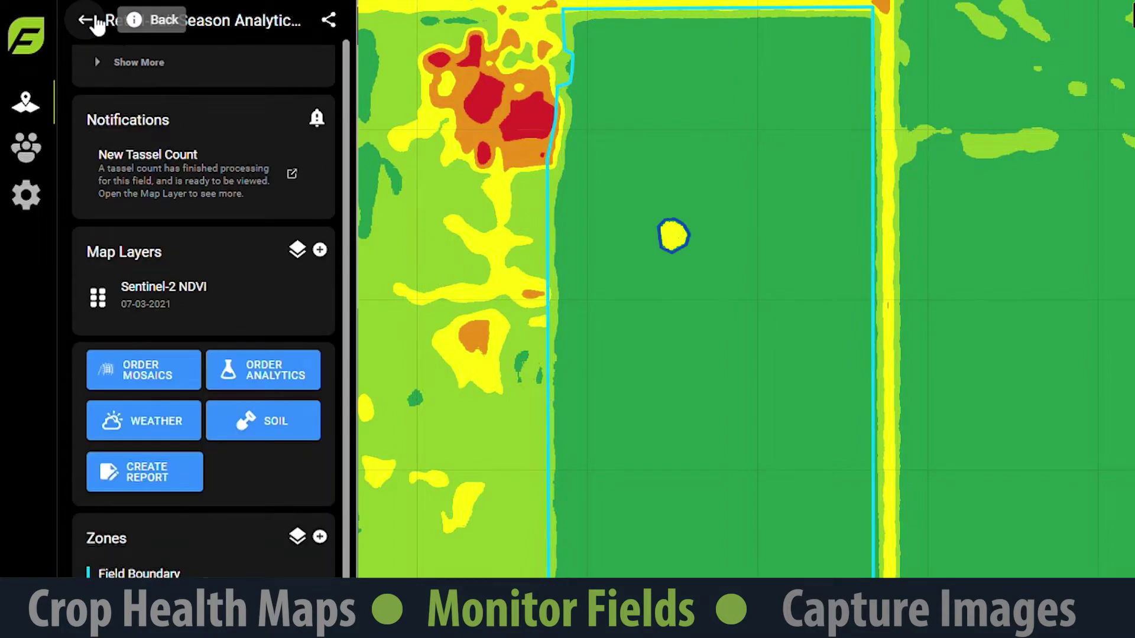
left_click(148, 470)
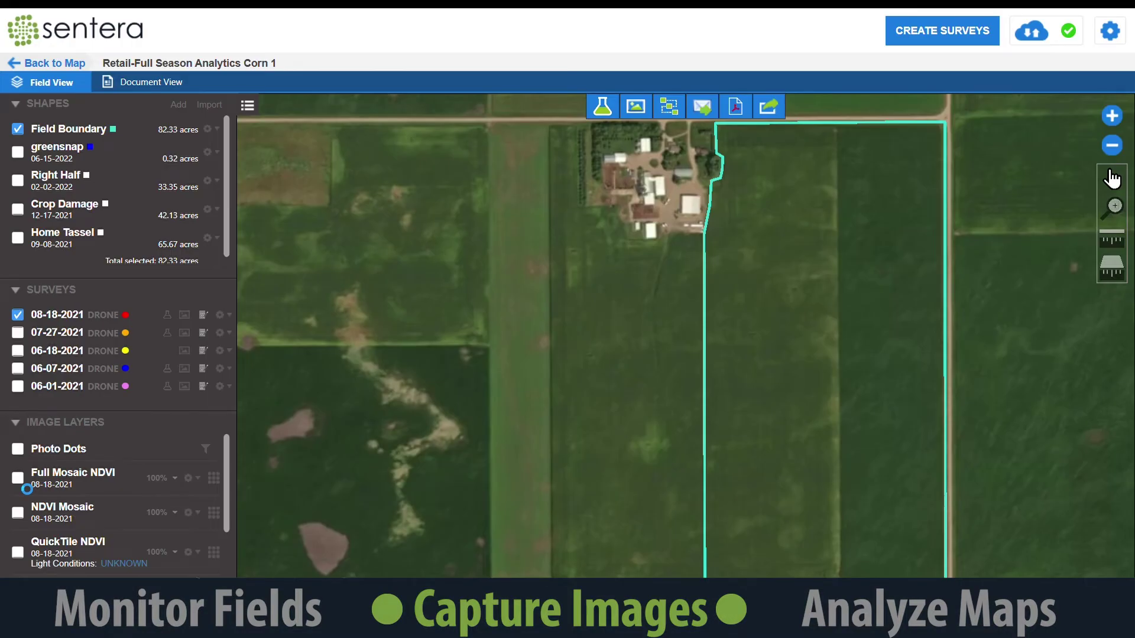
Tick the 08-18-2021 Full Mosaic NDVI layer in Image Layers
left_click(18, 478)
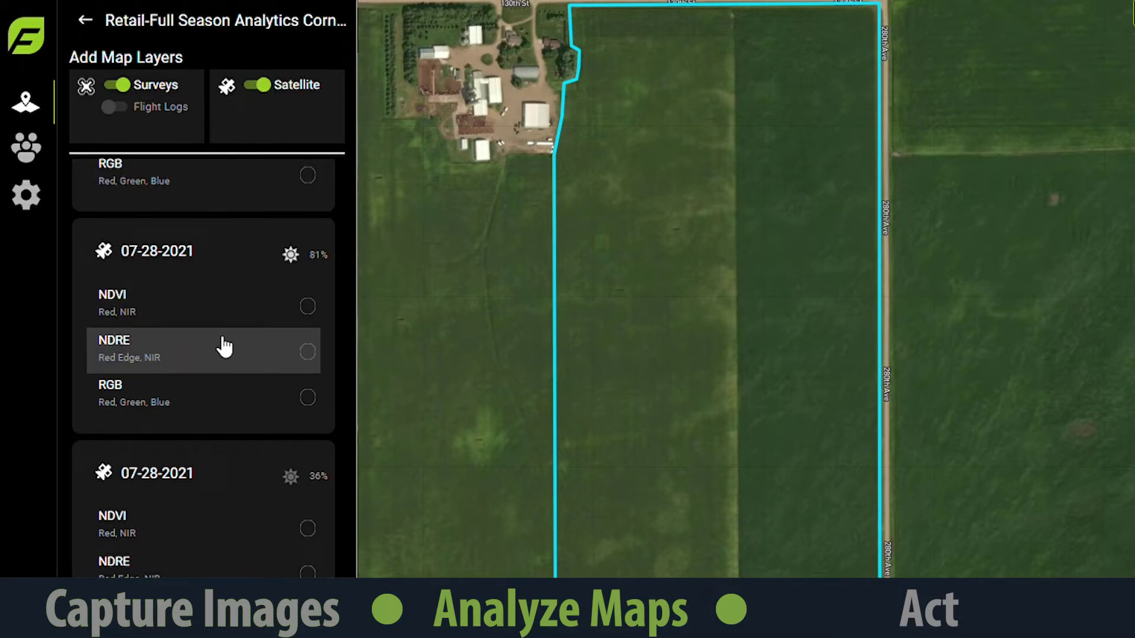
Select the NDVI layer under the 07-28-2021 satellite entry
left_click(308, 305)
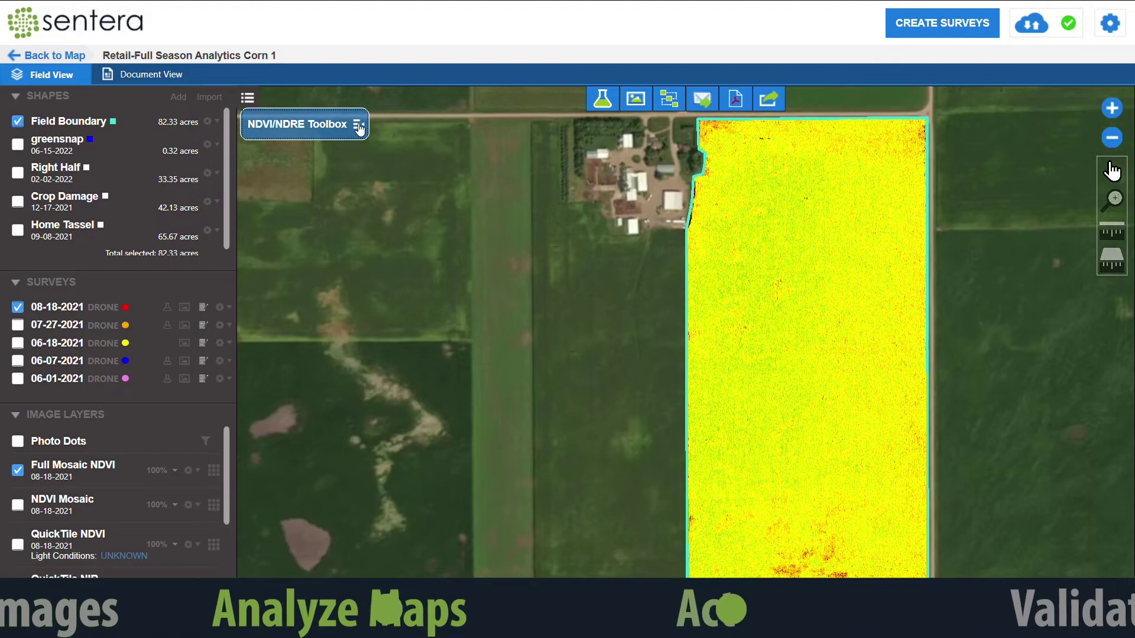
In the NDVI/NDRE Toolbox, reduce bins to 5, raise the range minimum to 0.50, and choose Equal Area
left_click(358, 126)
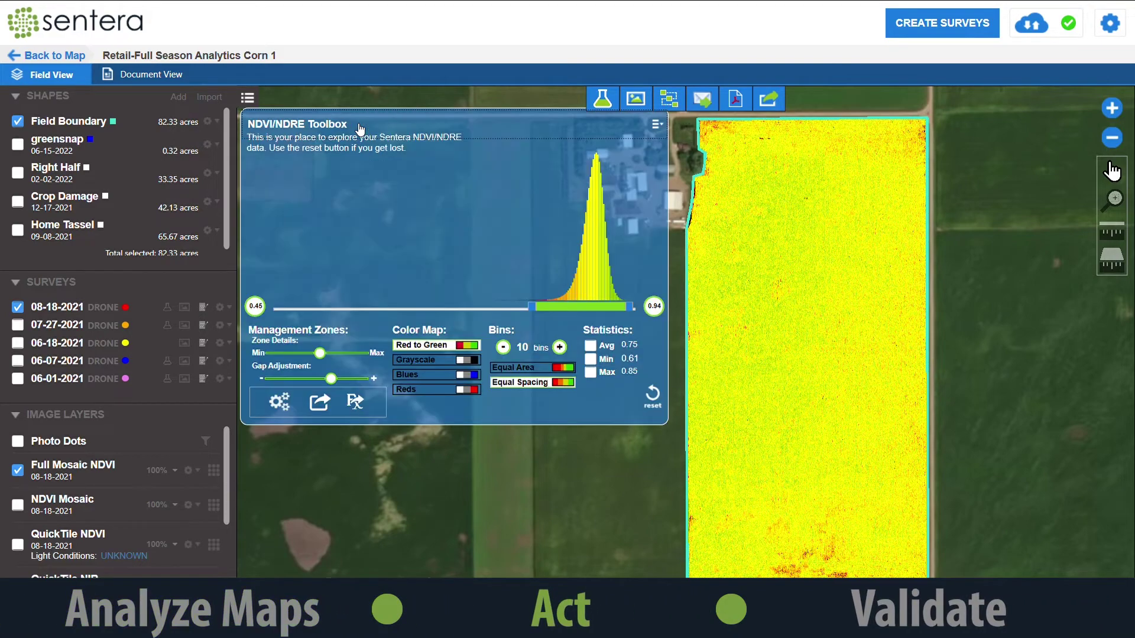
left_click(503, 347)
left_click(505, 348)
left_click(508, 347)
left_click_drag(537, 310, 541, 312)
left_click_drag(547, 312, 623, 312)
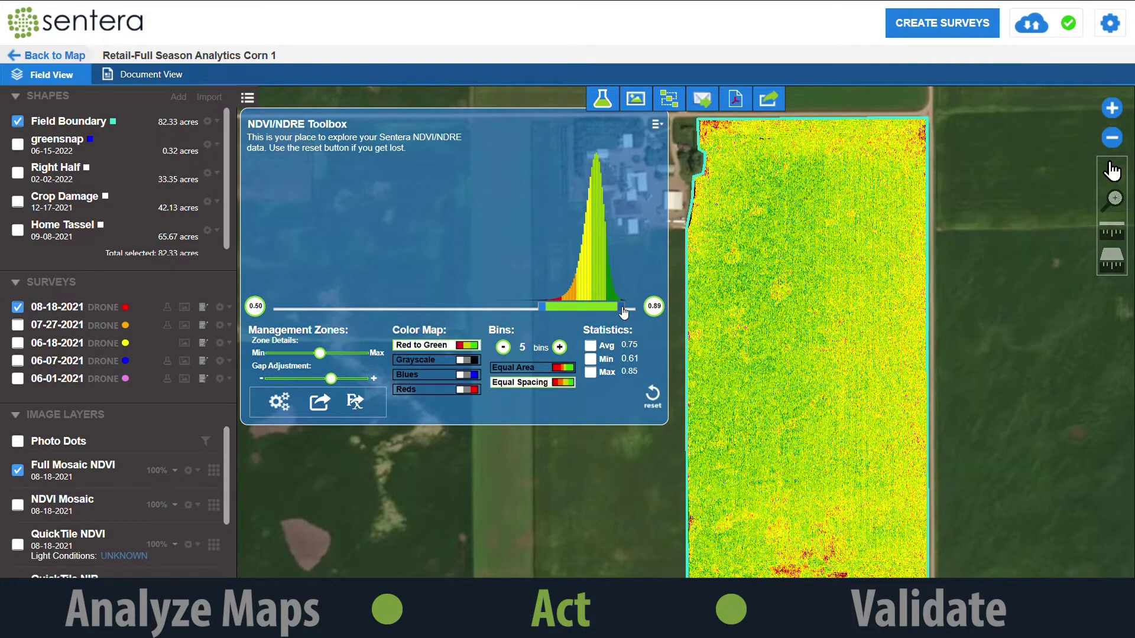
left_click(514, 369)
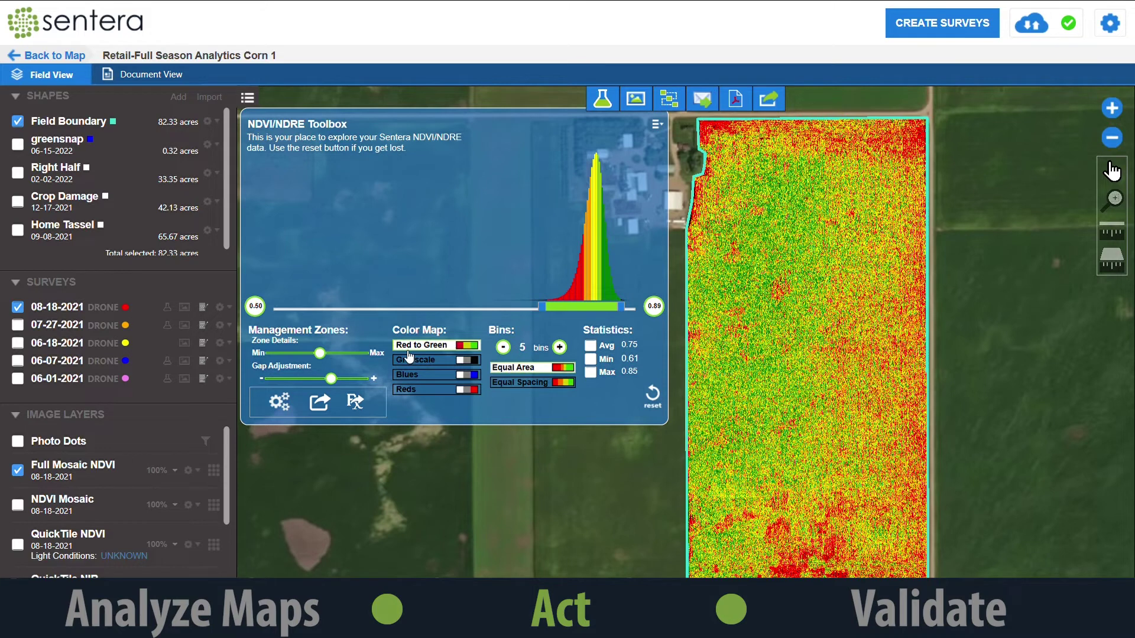
Cut to a single bin with maximum 0.72, generate the zone, and open the Simple Prescription Generator
left_click_drag(324, 356, 321, 383)
left_click(504, 348)
left_click(504, 348)
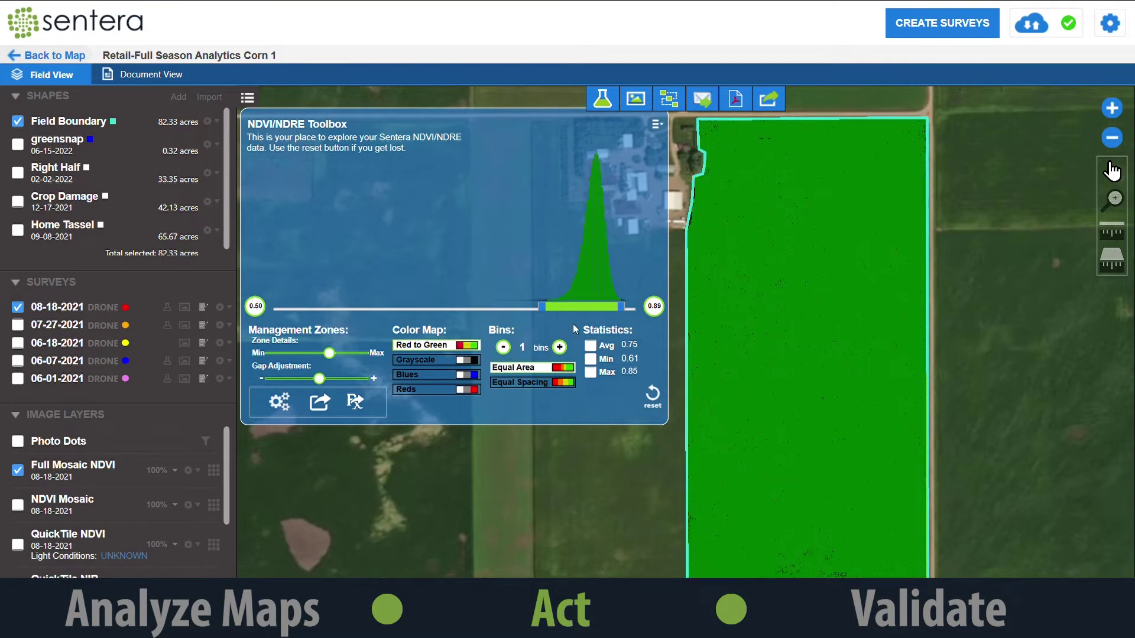
left_click_drag(625, 312, 590, 303)
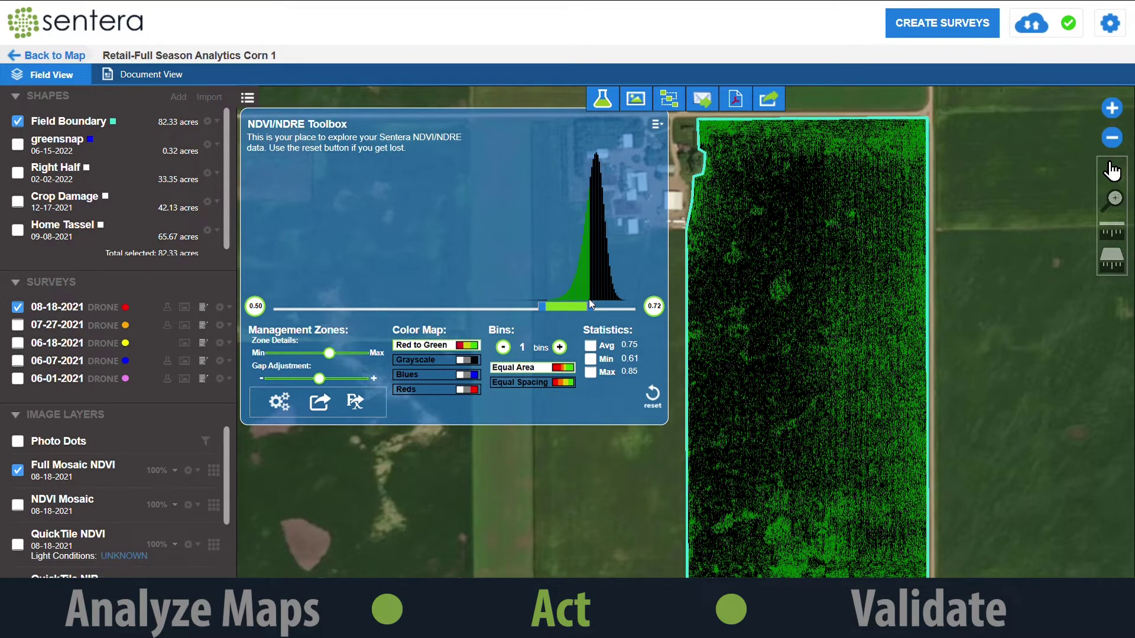
left_click(289, 403)
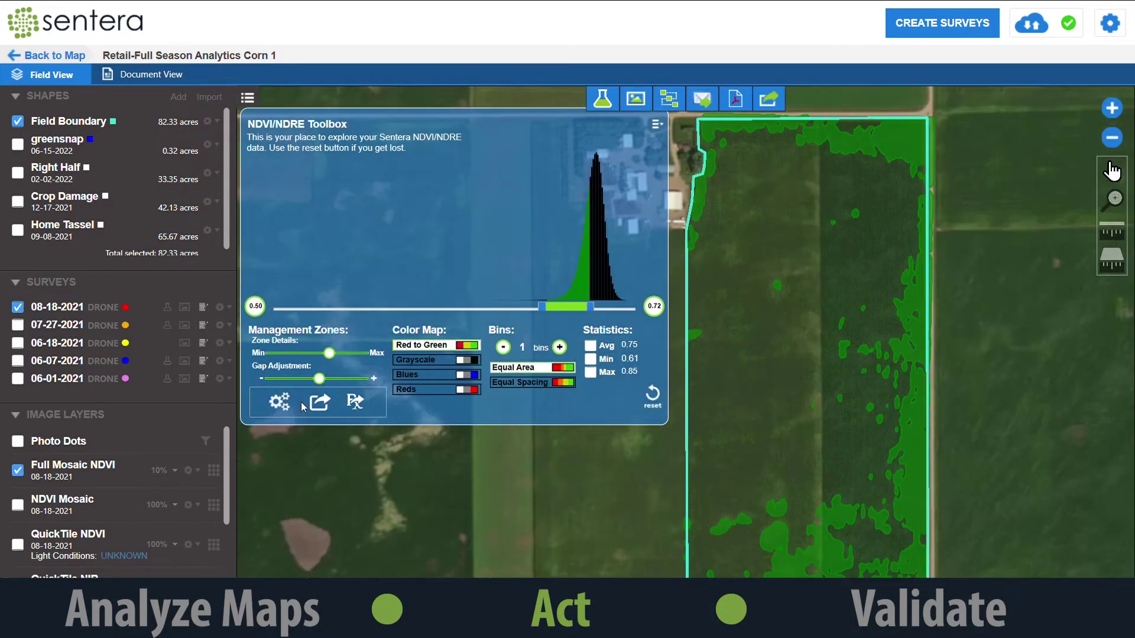
left_click(356, 403)
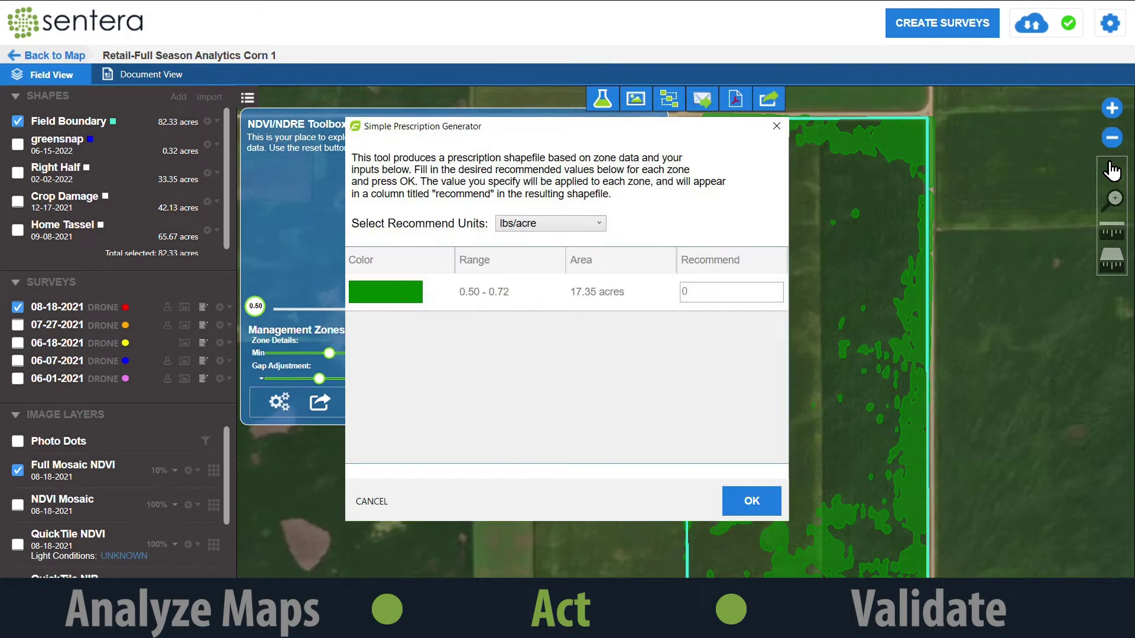